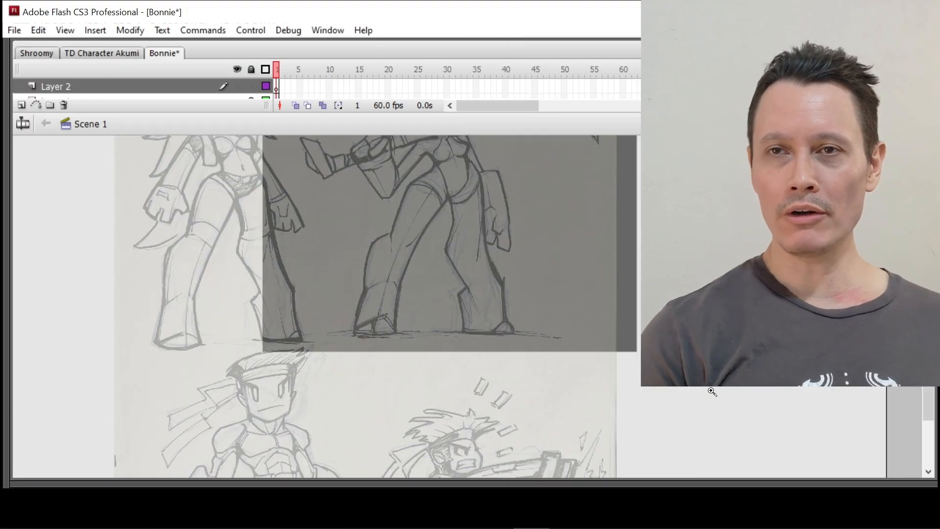
- Start tracing the rabbit character's head over the sketch on Layer 2 with the Brush tool
scroll(386, 280, "up", 5)
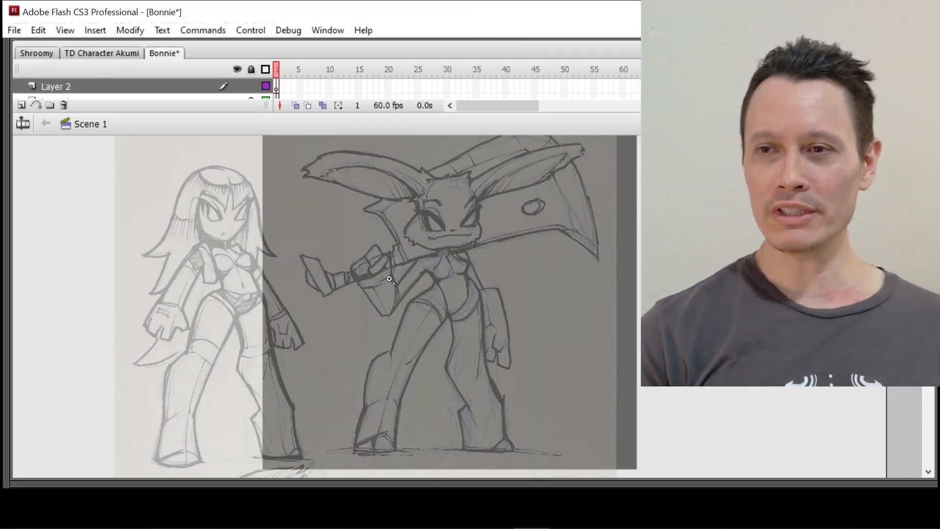
key("F4")
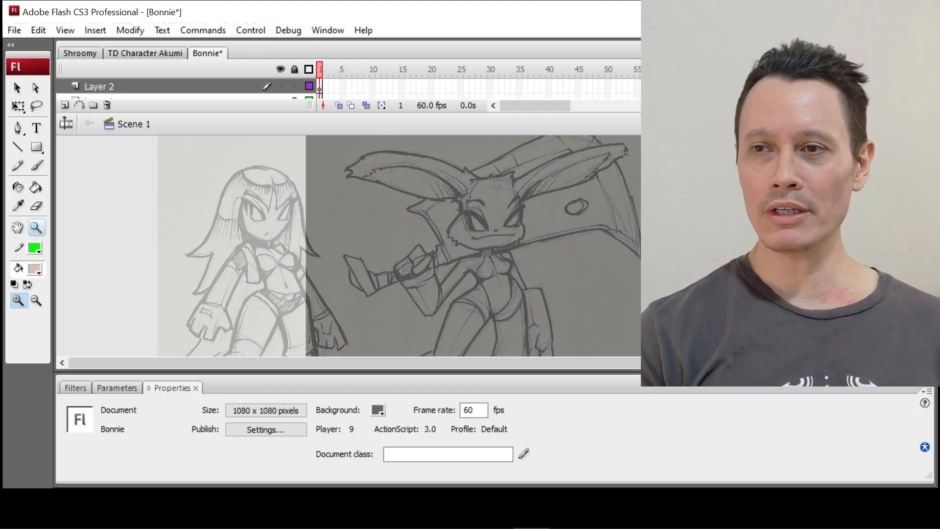
key("F4")
left_click_drag(277, 113, 277, 133)
left_click(444, 283)
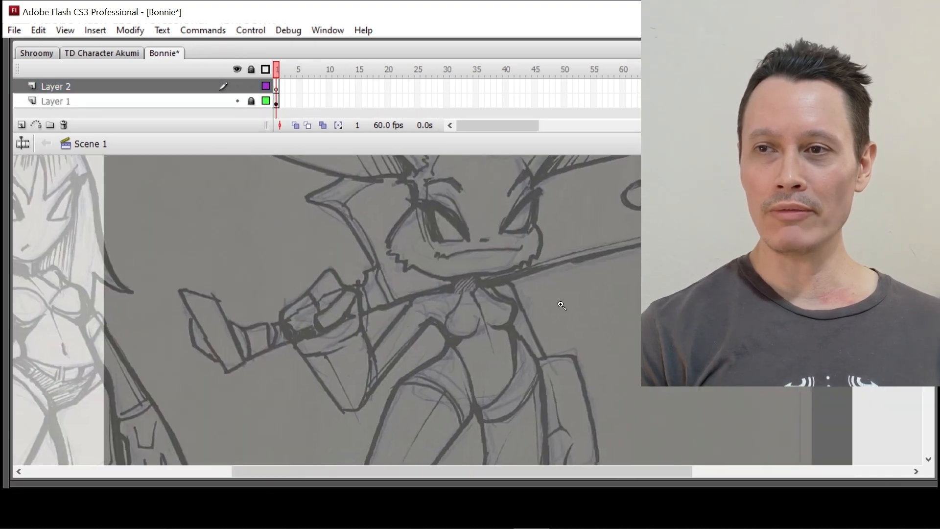
left_click_drag(560, 306, 566, 359)
key("b")
left_click_drag(425, 321, 526, 225)
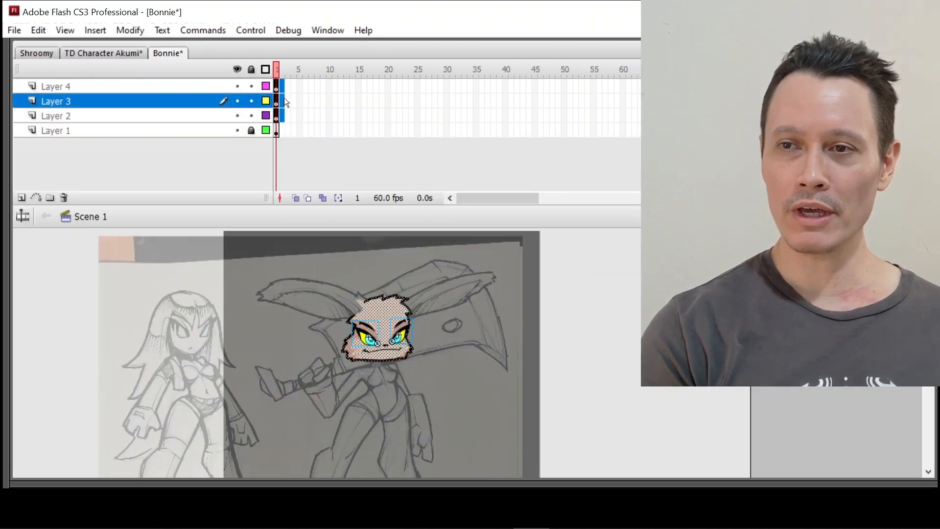
- Convert the head artwork into a symbol named Head1 and edit the eyebrow inside its nested Eye1 symbol
left_click(147, 86)
key("F8")
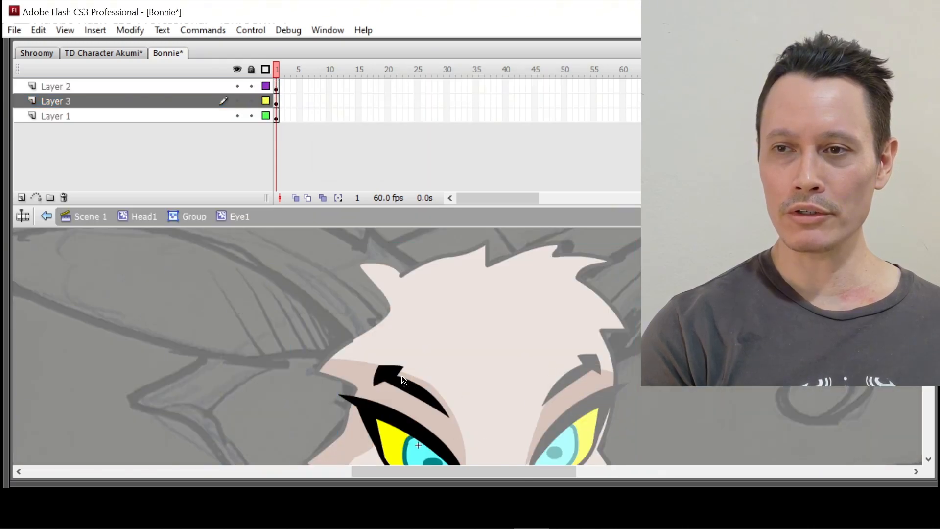
left_click(411, 385)
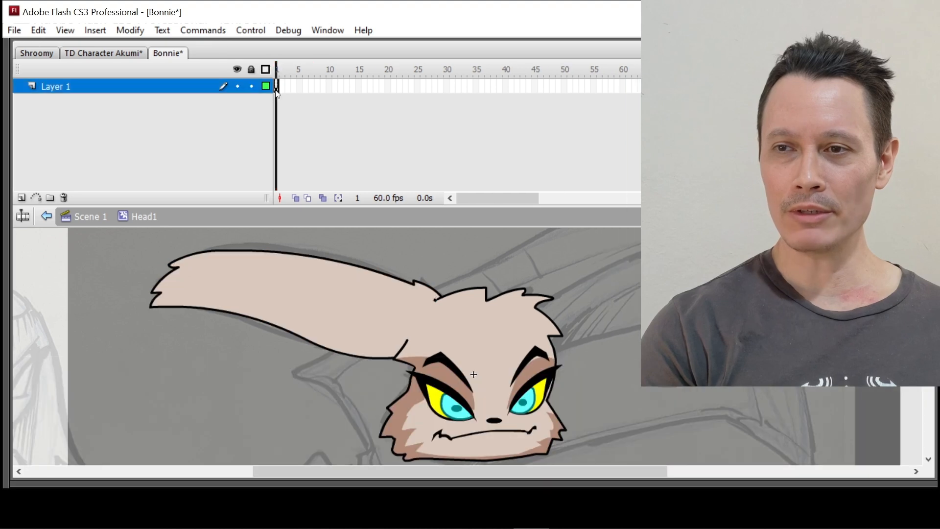
- Shape the inner ear outline on Layer 3 against the sketch, with the other layers locked, and convert the ear into a symbol
left_click(266, 101)
left_click(251, 101, "alt")
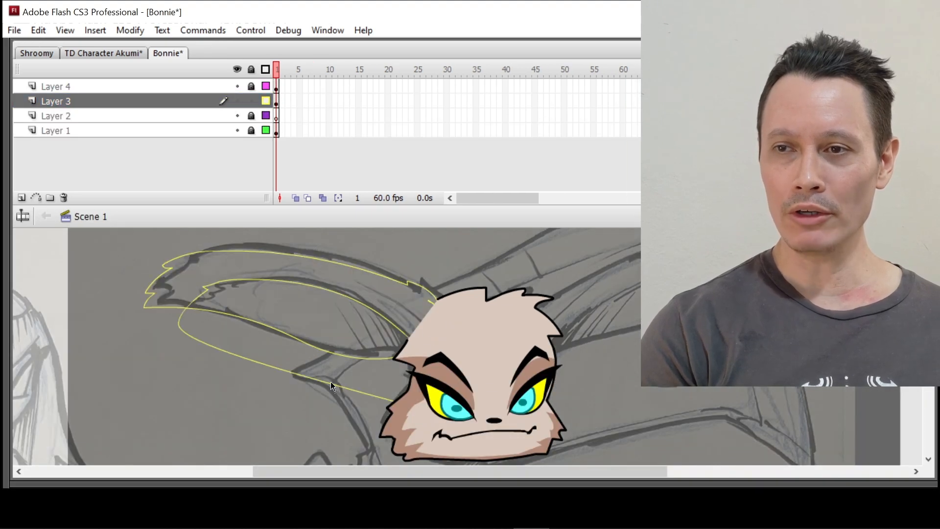
left_click_drag(209, 310, 208, 303)
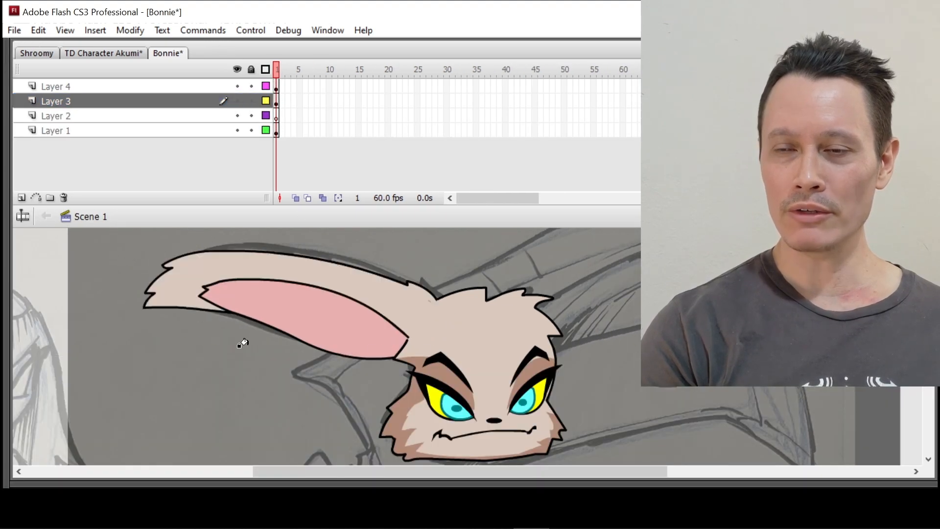
key("ctrl+a")
key("F8")
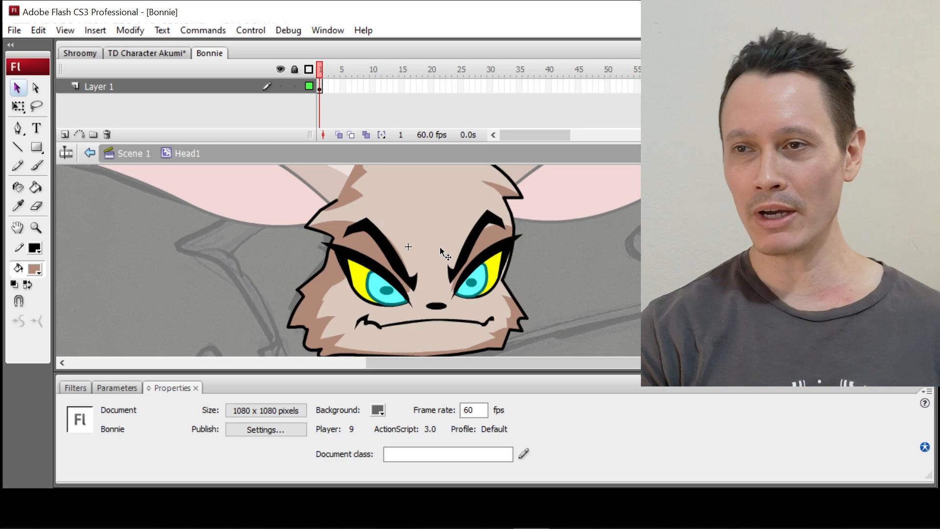
- In the main scene, edit the front foot's group and draw the other lower leg over the sketch
left_click(136, 153)
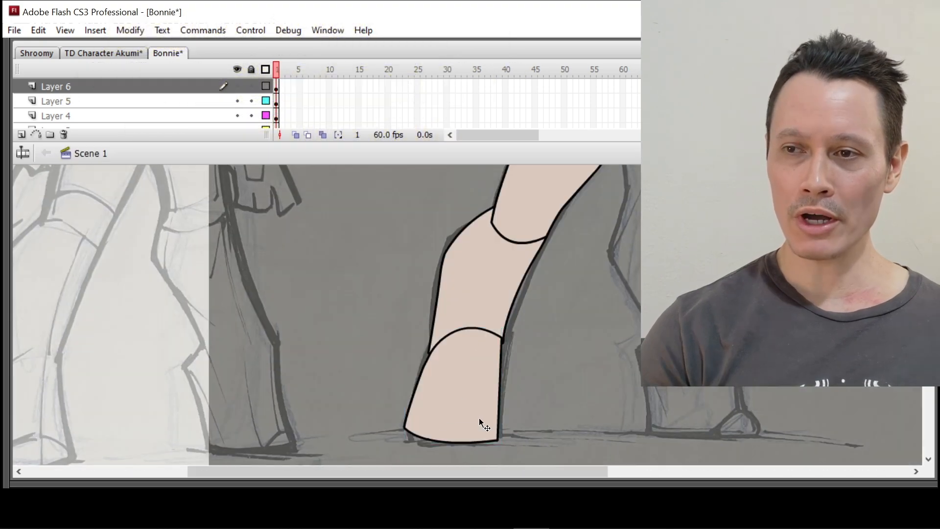
double_click(480, 422)
key("F4")
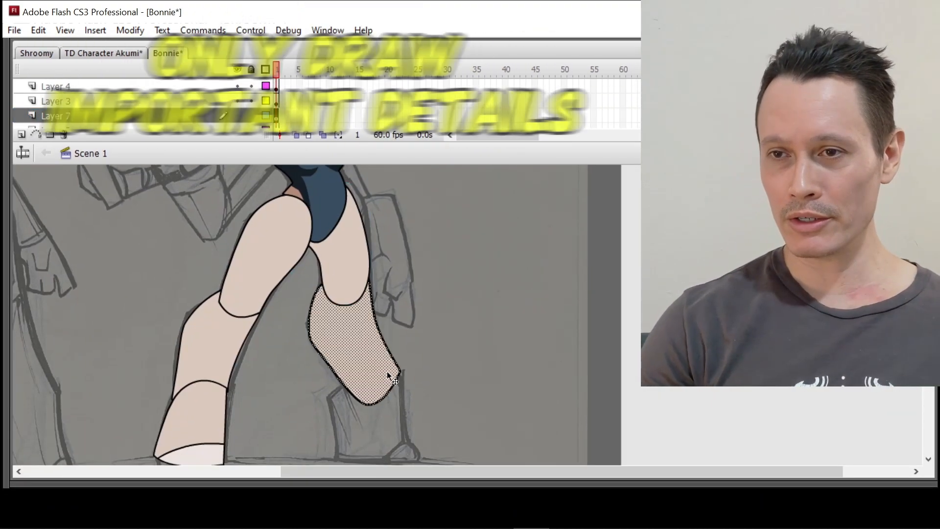
left_click_drag(289, 321, 348, 380)
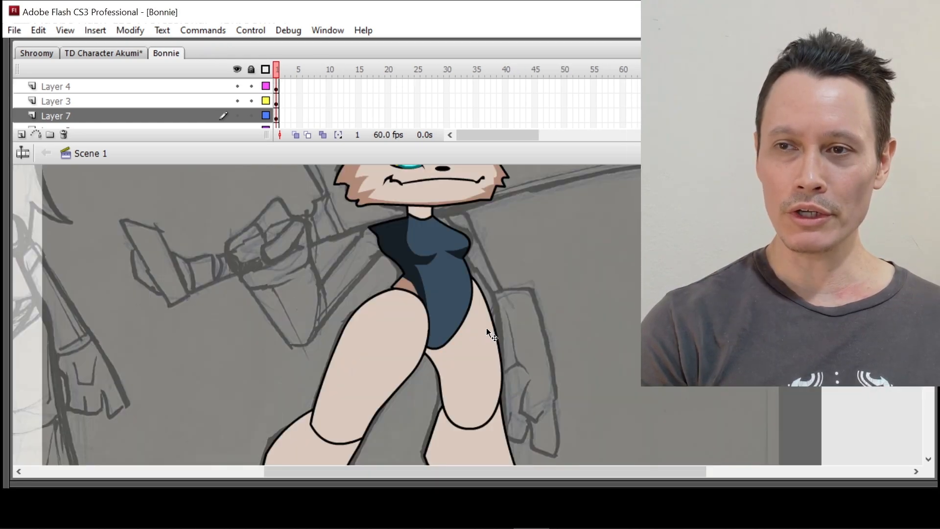
- Draw the blue cuff on the raised forearm over the sketch and refine its shape inside its group
double_click(486, 327)
left_click_drag(406, 272, 518, 332)
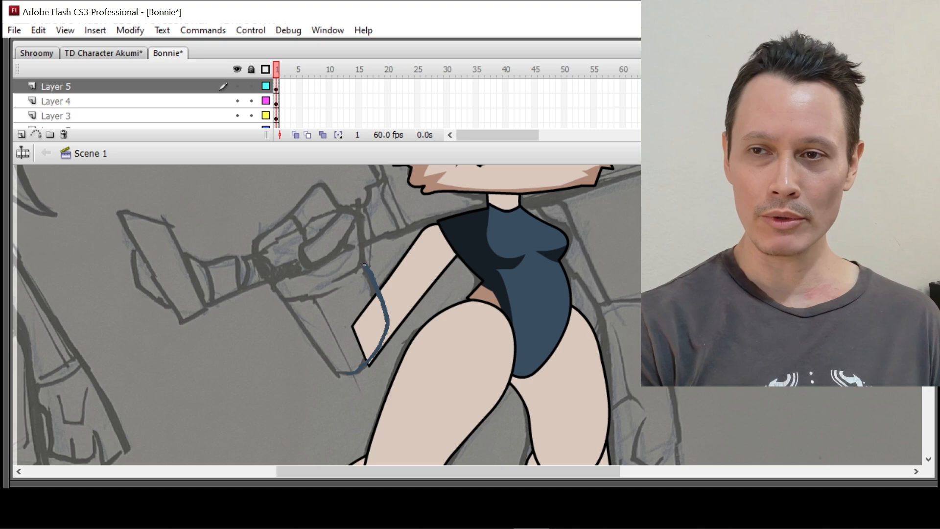
left_click_drag(294, 304, 356, 361)
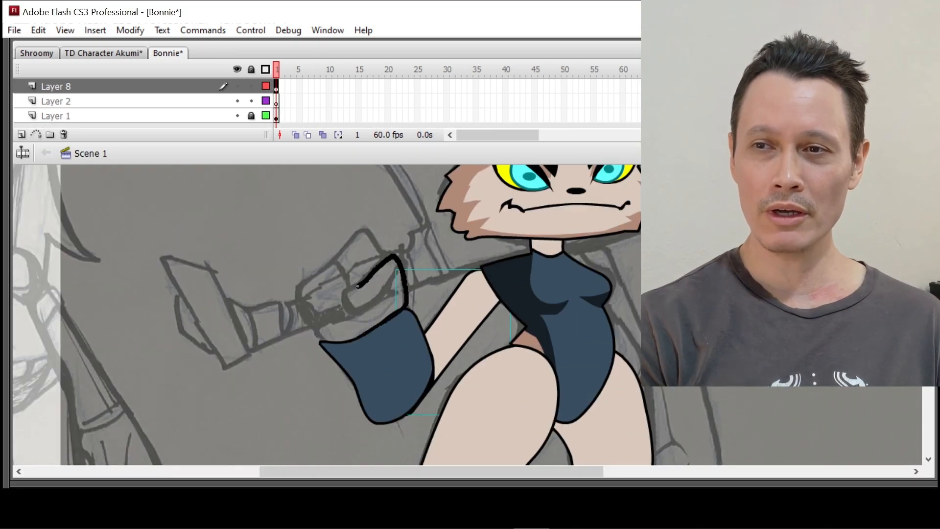
left_click(378, 311)
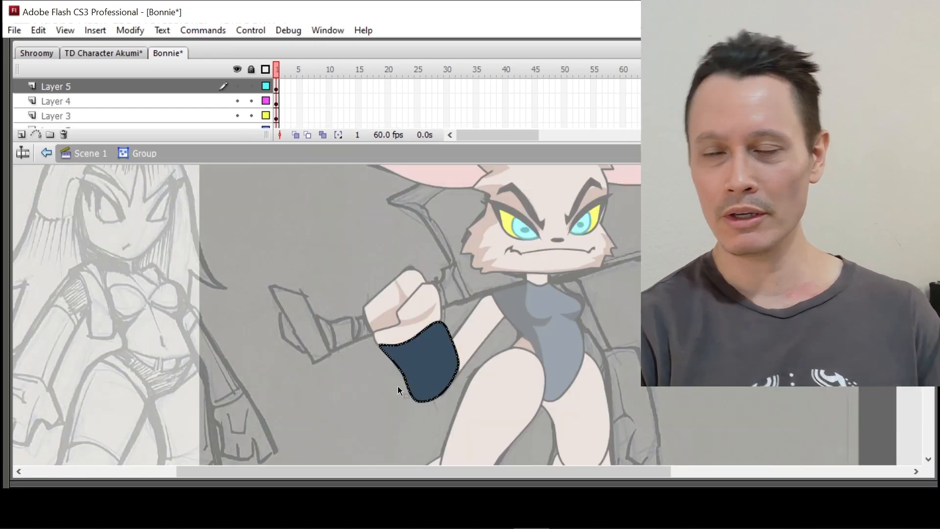
left_click(406, 333)
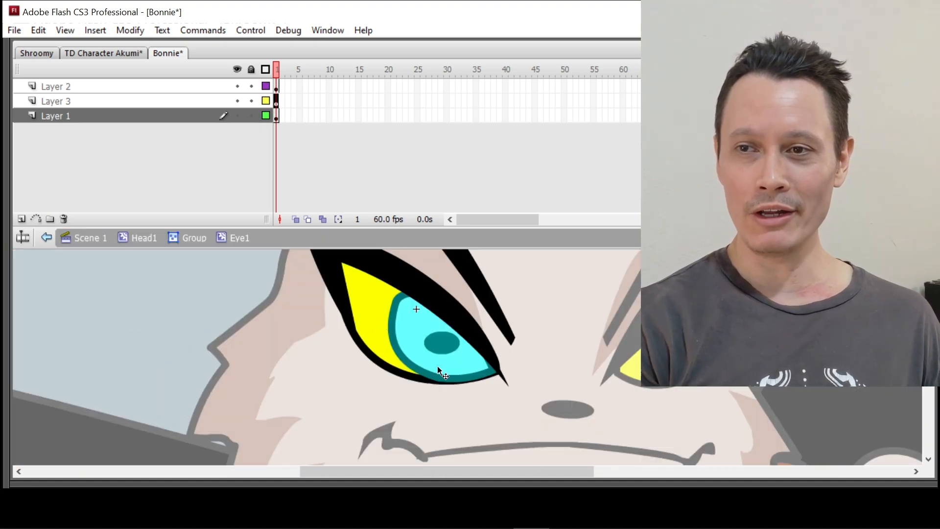
- Rework the yellow area in the Eye1 symbol and edit the leg groups for brown stockings, saving the document
left_click_drag(350, 316, 336, 321)
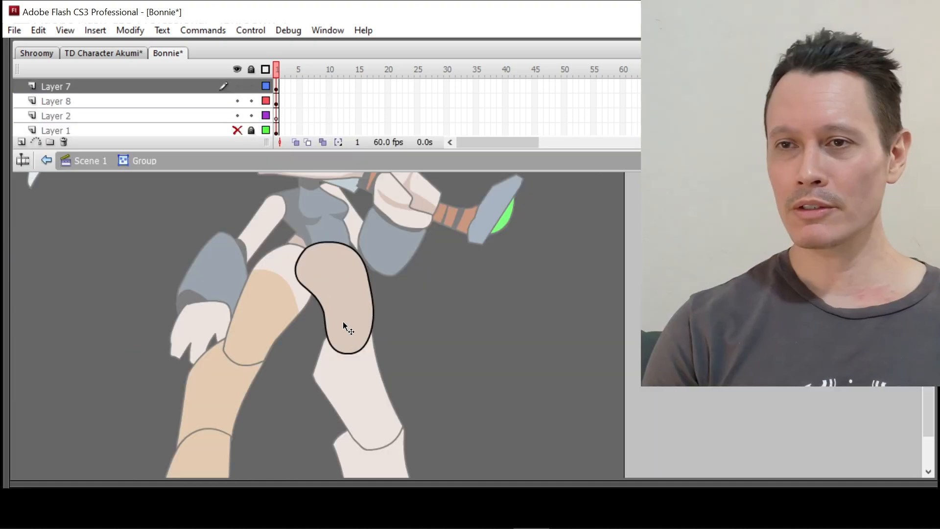
left_click(366, 378)
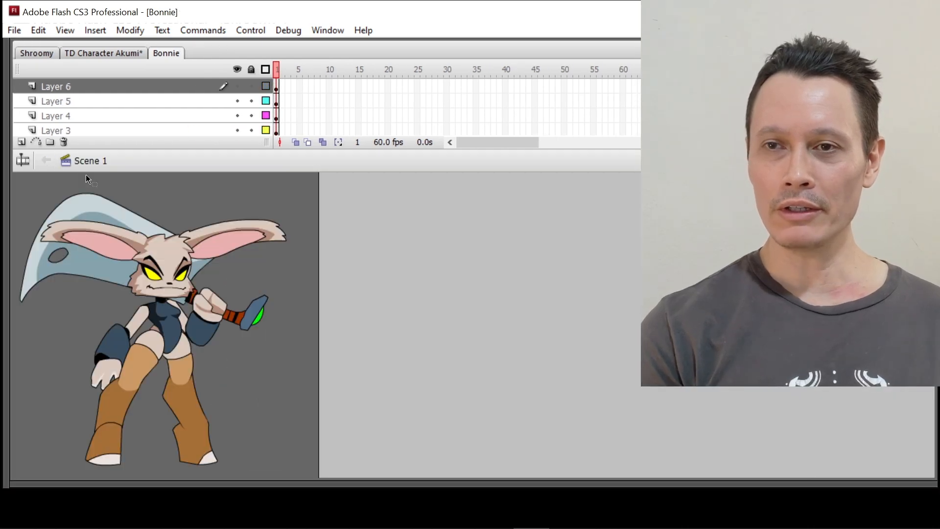
key("ctrl+s")
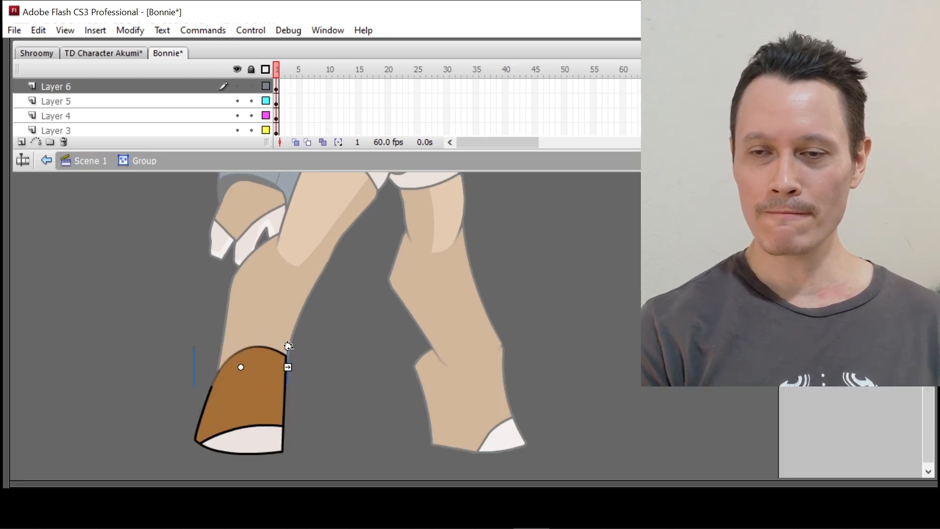
- Adjust the gradient outline where the brown foot meets the lower leg
left_click_drag(476, 273, 377, 243)
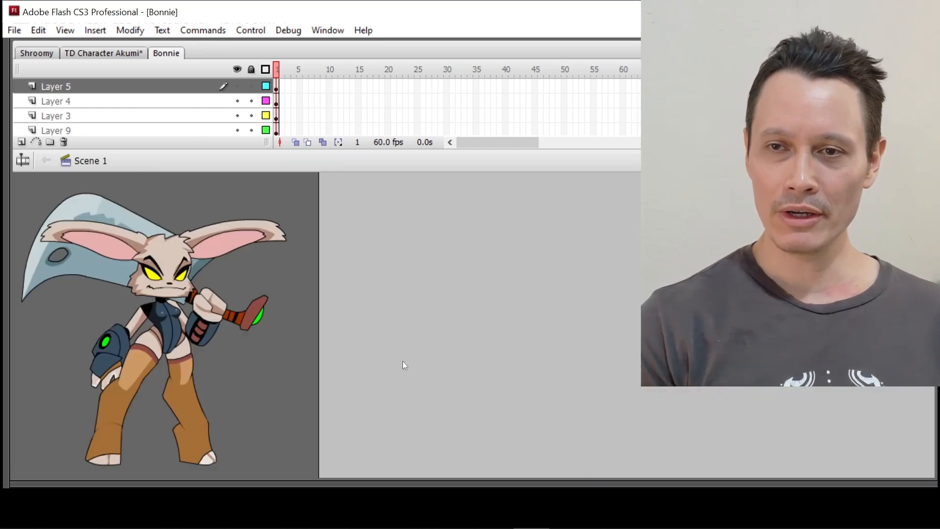
- Compare the rabbit character with the characters in the other open documents, Shroomy and TD Character Akumi
key("ctrl+Tab")
key("ctrl+Tab")
key("ctrl+Tab")
key("ctrl+Tab")
key("ctrl+Tab")
key("ctrl+Tab")
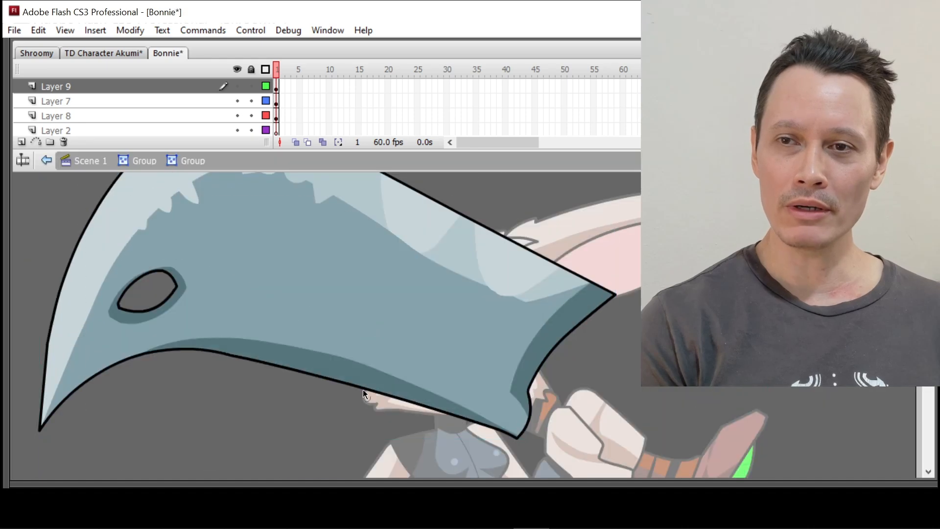
- Undo the last curve edits to the lower edge of the sword blade
key("ctrl+z")
key("ctrl+z")
key("ctrl+z")
key("ctrl+z")
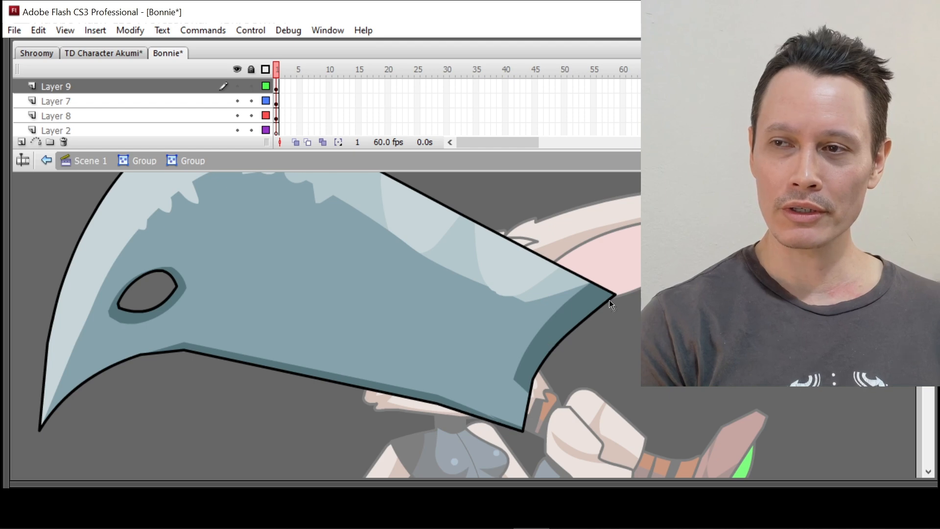
- Reshape the handle-side edge of the sword blade and pull its upper corner slightly inward
left_click_drag(554, 350, 551, 347)
left_click_drag(614, 294, 607, 290)
scroll(524, 426, "up", 1)
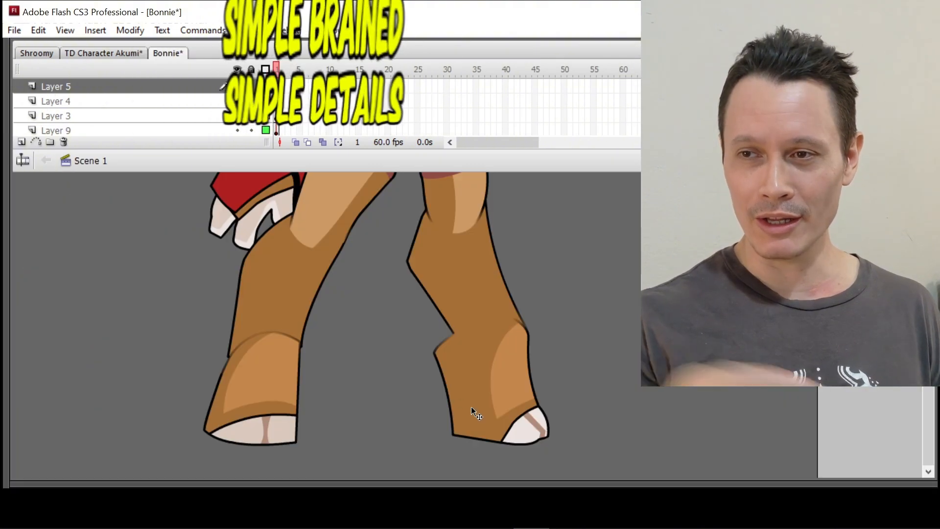
- Draw a red rectangle over the front foot as the base of its shoe, pull its lower corner inward and save
double_click(472, 412)
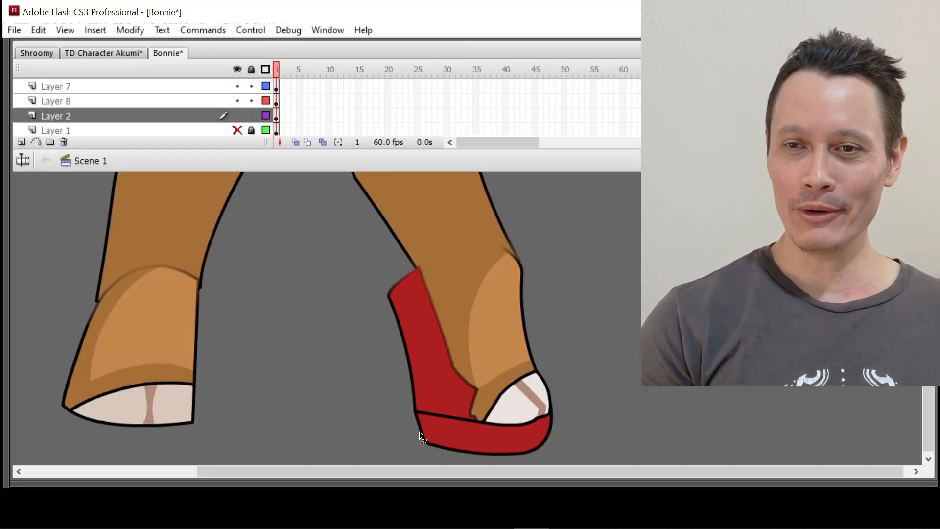
key("r")
left_click_drag(53, 325, 201, 451)
key("v")
left_click_drag(202, 451, 192, 451)
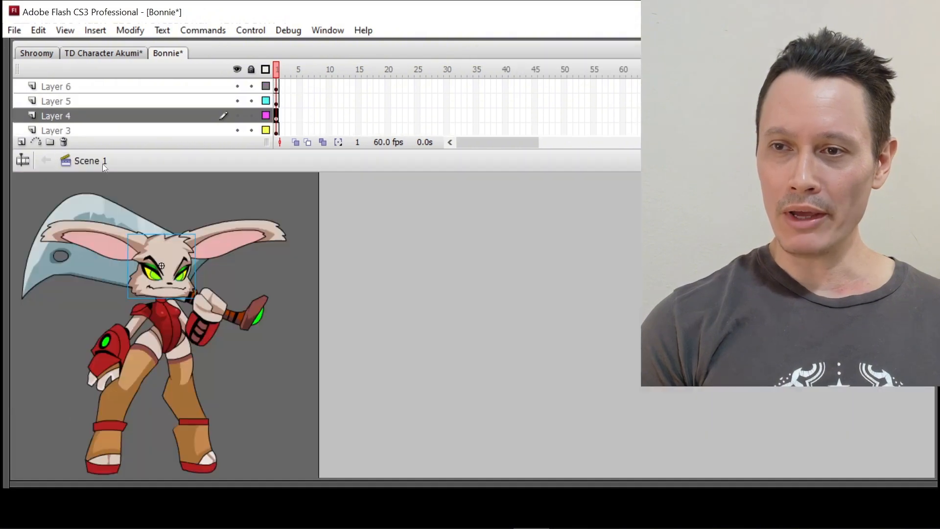
key("ctrl+s")
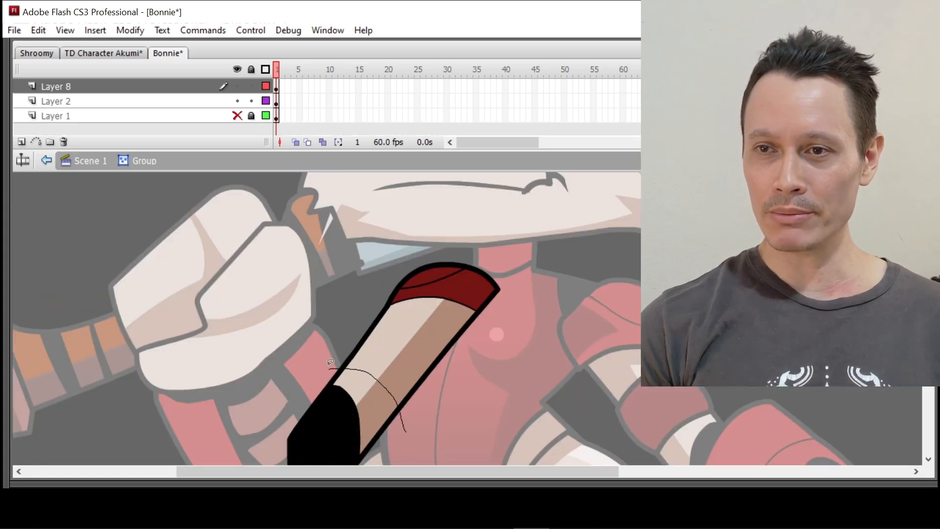
- Edit the band area across the upper arm and refine the foot artwork below the ankle strap
left_click(398, 385)
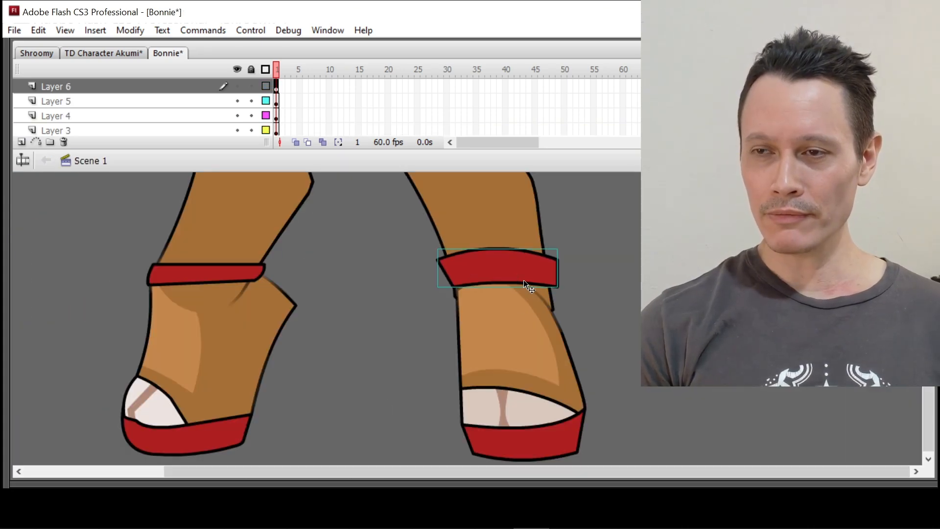
double_click(539, 316)
left_click(551, 289)
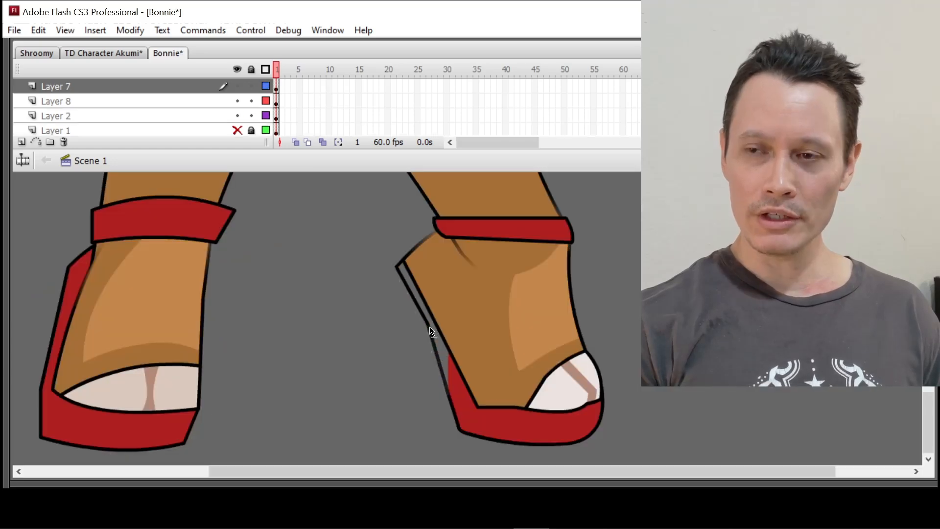
- Extend the red shoe's upper back corner up to the heel, save the document and return to the main scene
left_click(450, 372)
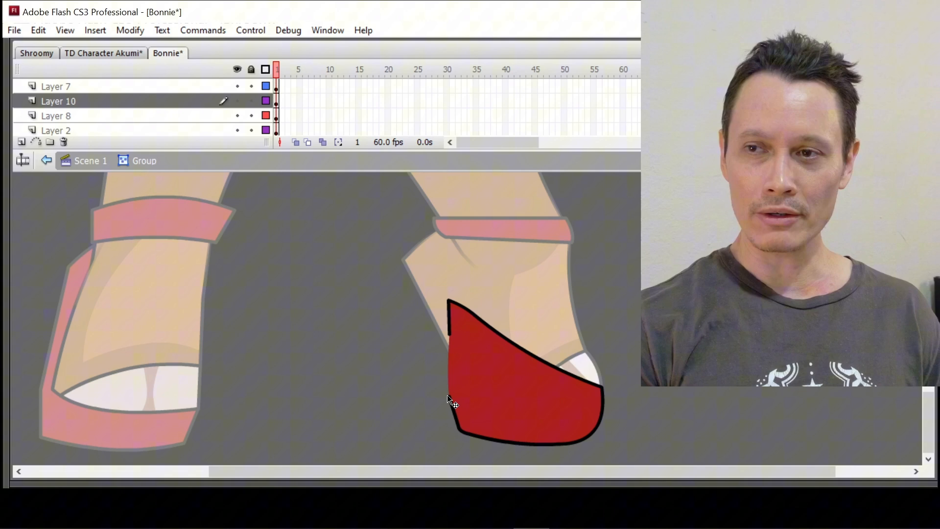
left_click(504, 392)
left_click_drag(448, 300, 415, 259)
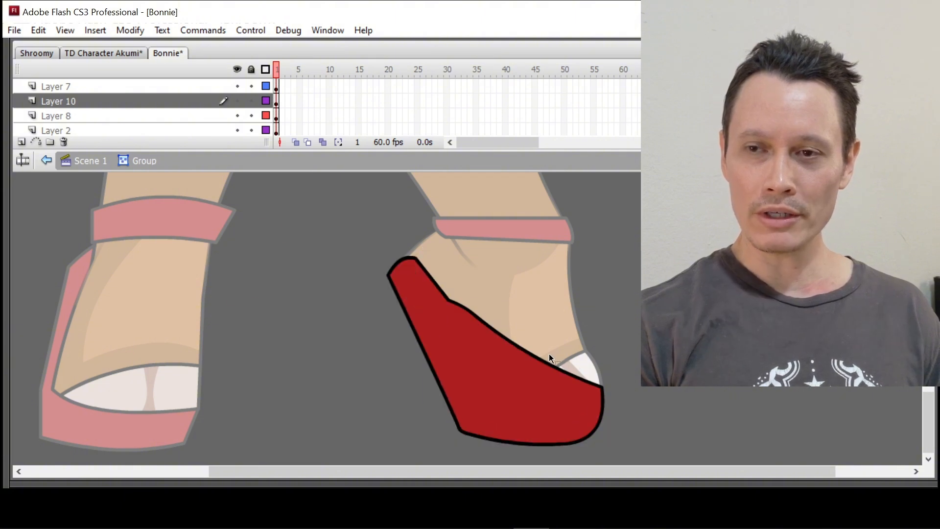
key("ctrl+s")
left_click(75, 161)
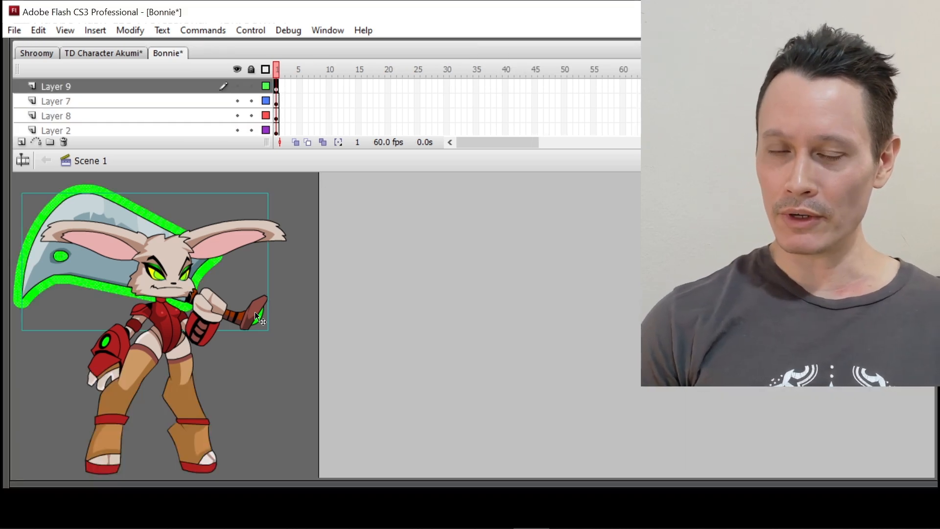
- Convert the sword's green outline into a movie clip named Glow1 and tint it cyan with RGB 0, 255, 255
key("F8")
left_click(590, 109)
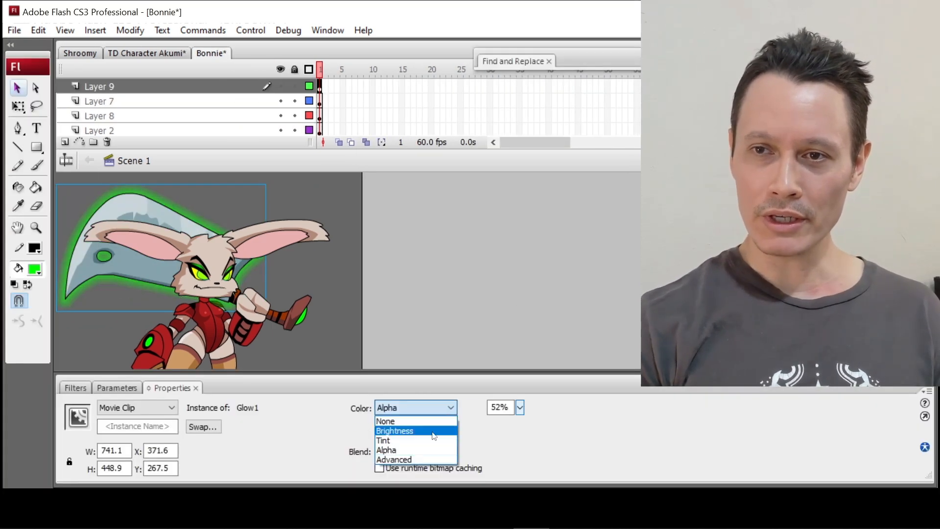
left_click(399, 431)
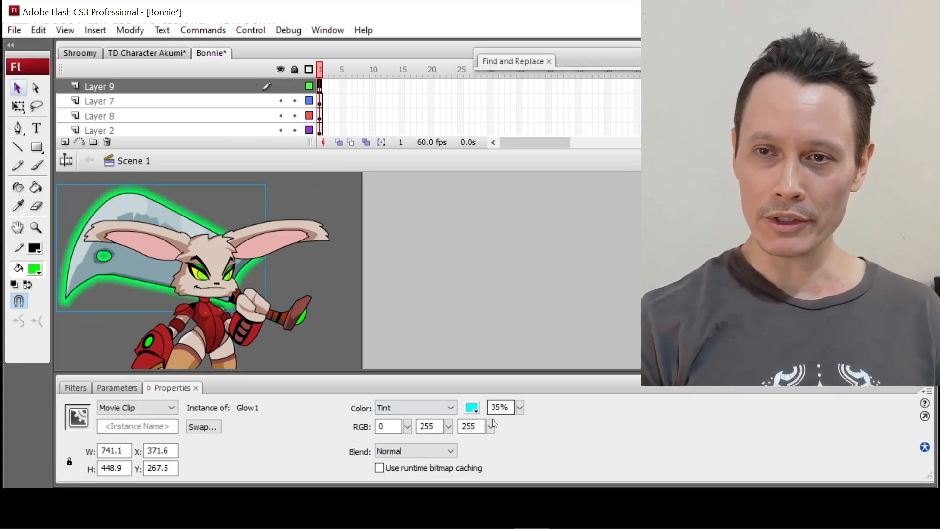
left_click_drag(510, 404, 526, 351)
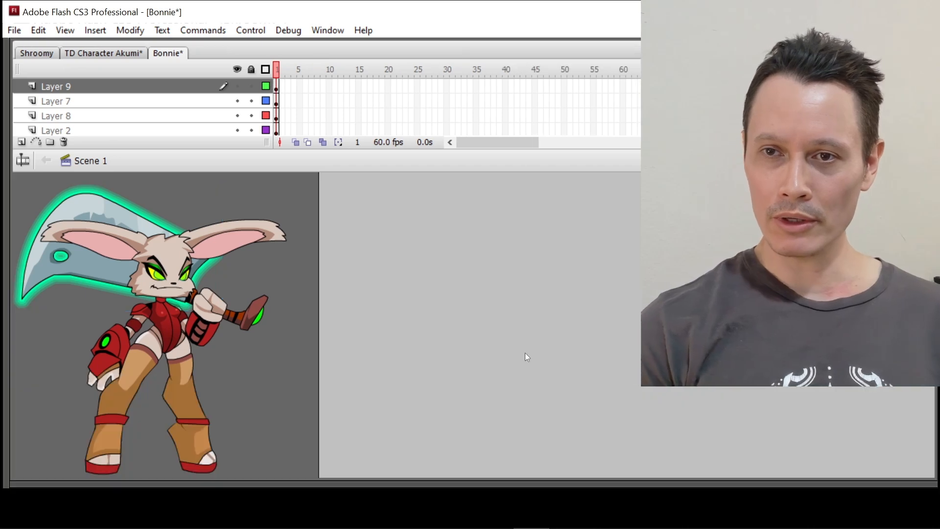
- Group the cyan forehead gem inside the head symbol, add a dark red headband around it and return to the main scene
key("ctrl+a")
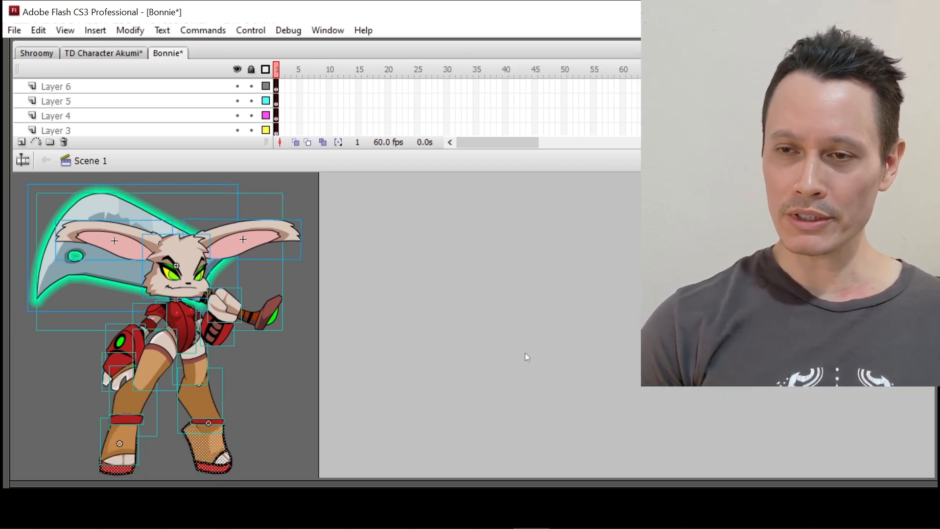
left_click(525, 352)
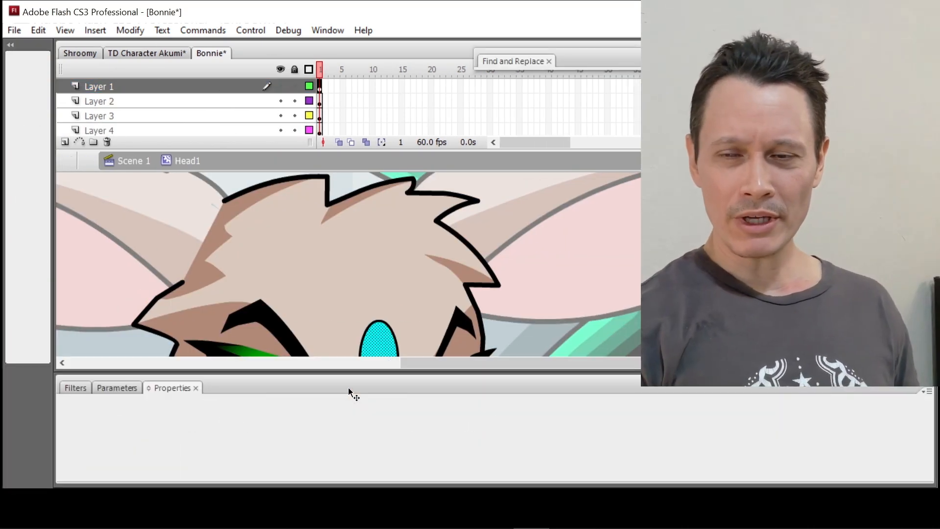
key("ctrl+g")
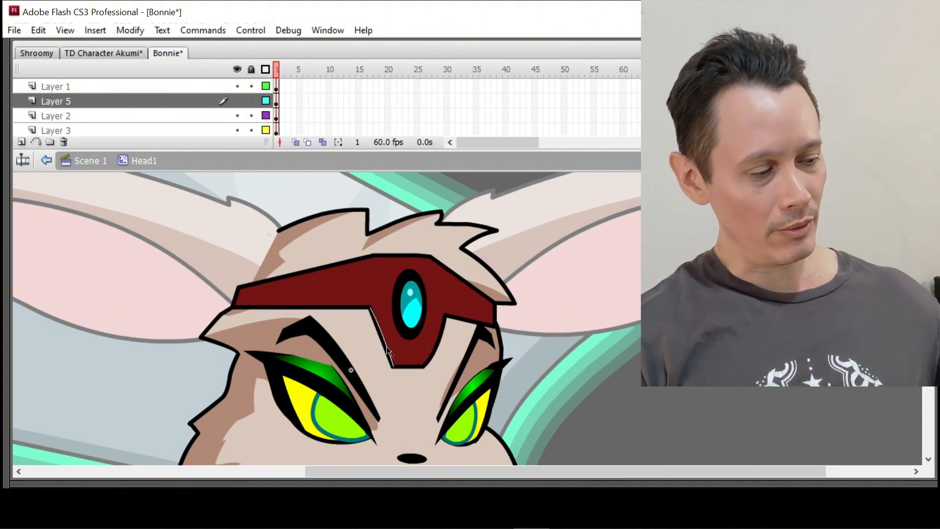
left_click(276, 86)
left_click(79, 165)
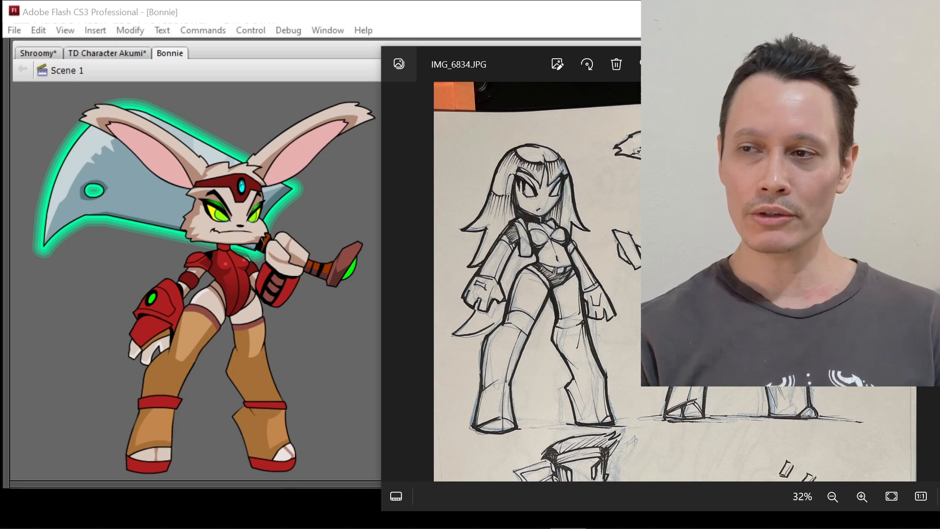
- Check the reference sketch at a closer zoom, return to the drawing and shrink the ear on the sword-handle side
scroll(689, 83, "up", 1)
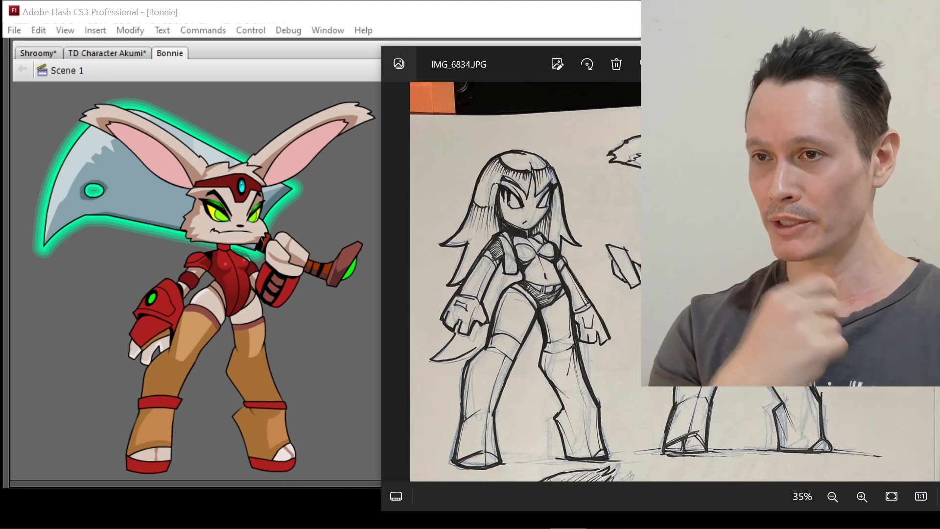
left_click(66, 72)
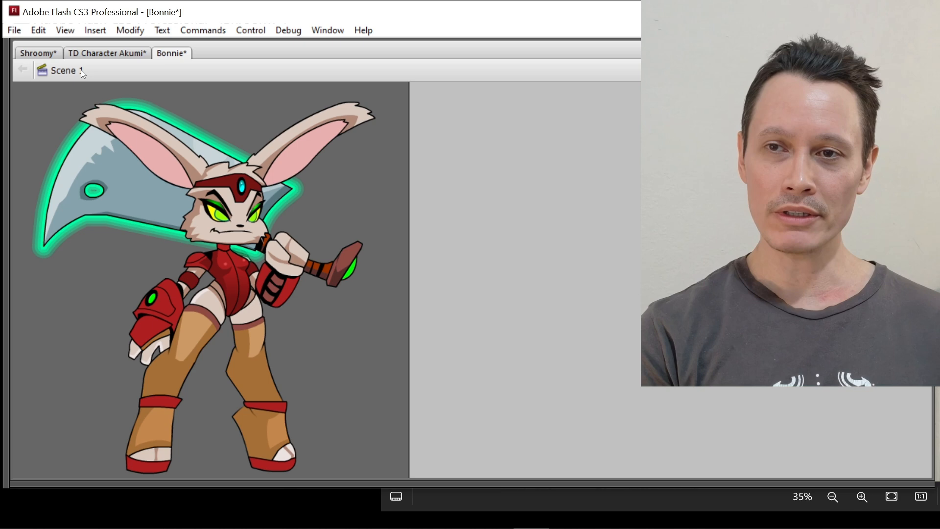
key("ctrl+a")
key("ctrl+shift+h")
key("ctrl+z")
left_click(313, 152)
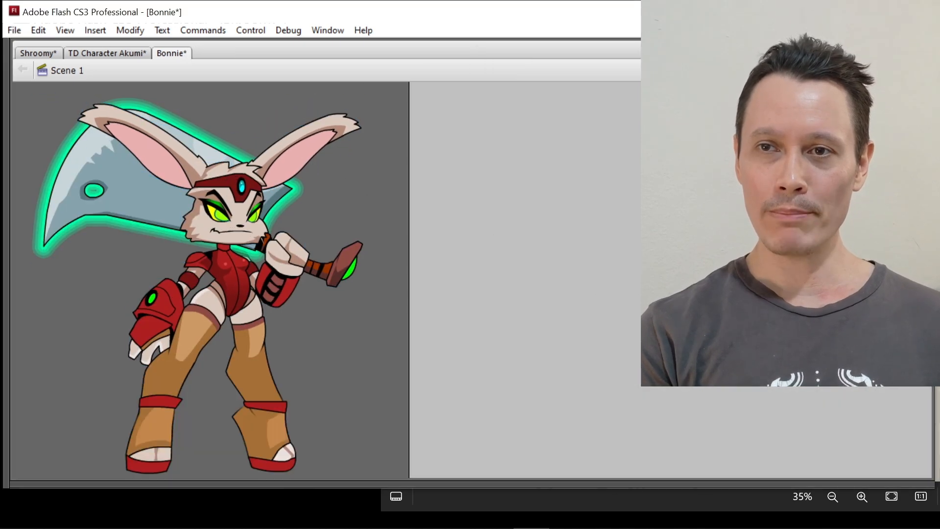
- Try a green cape shape behind the torso, resize it and delete it
left_click_drag(162, 147, 191, 213)
key("ctrl+z")
left_click_drag(264, 256, 267, 269)
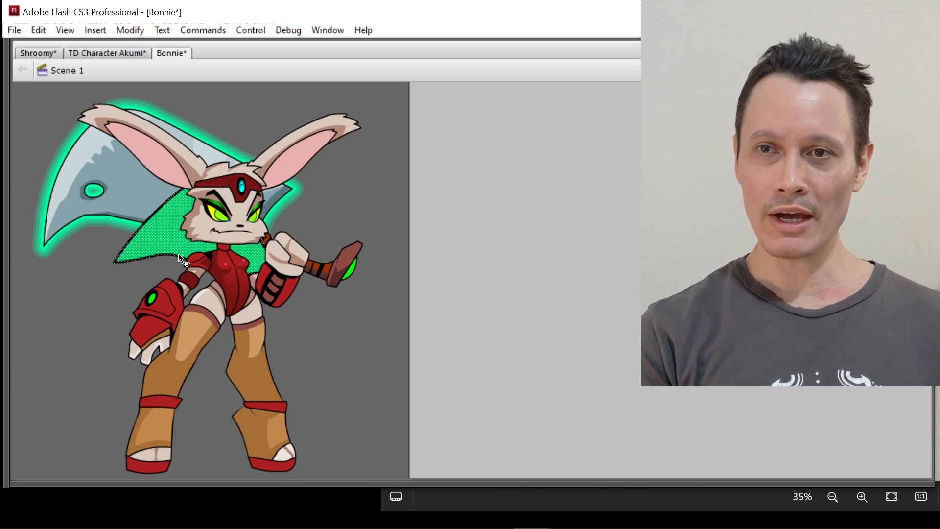
key("q")
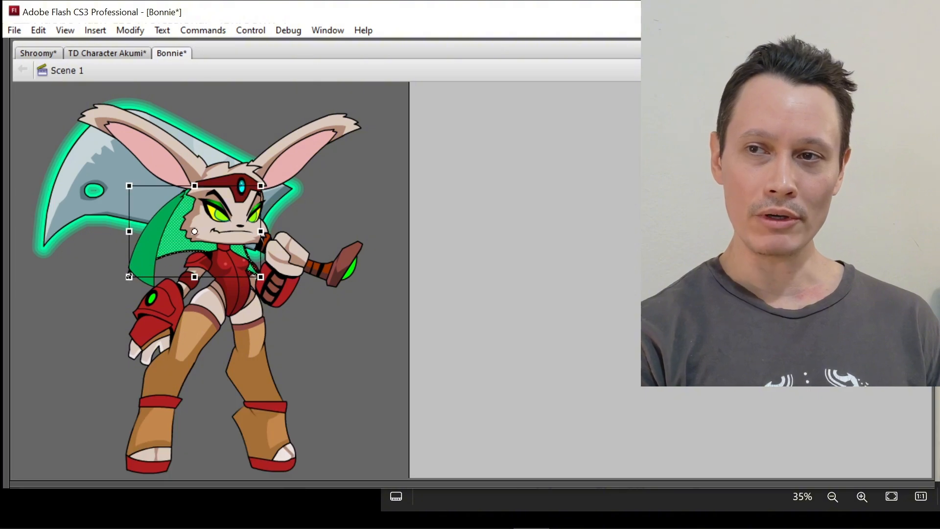
key("Delete")
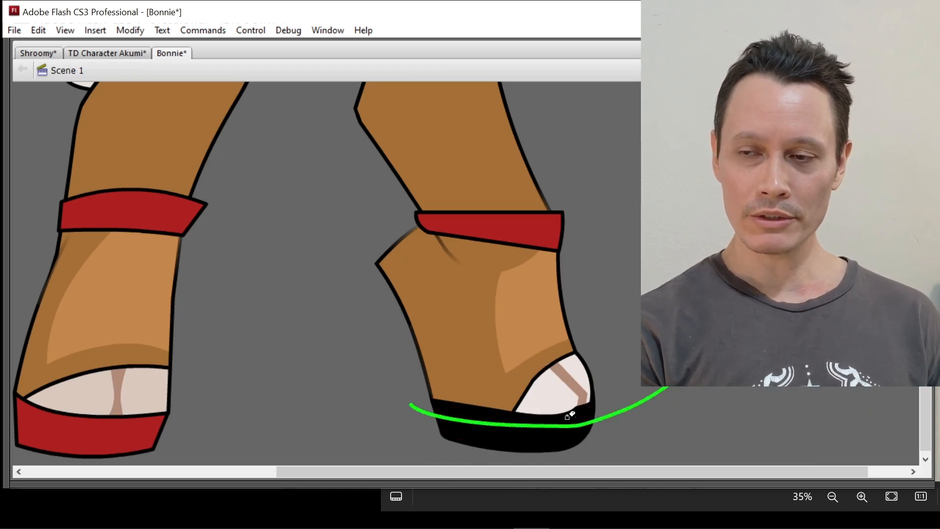
- Draw a curved green dividing line across the shoe with the pointed heel and lay a black band along its upper edge
left_click(590, 416)
left_click_drag(637, 428, 384, 362)
left_click_drag(510, 402, 527, 422)
left_click(513, 432)
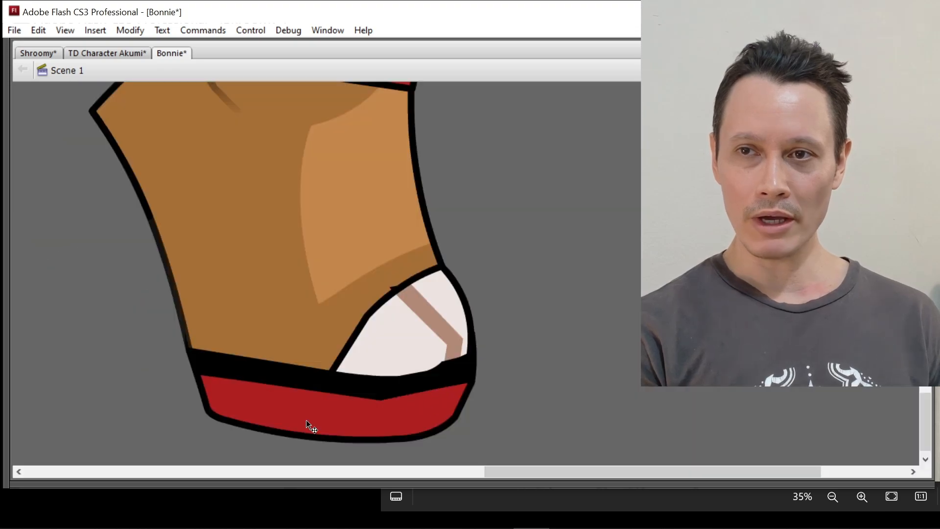
- Shade the upper part of the red shoes dark red with a curved edge, save and bring up the reference sketch IMG_6834.JPG
left_click(326, 427)
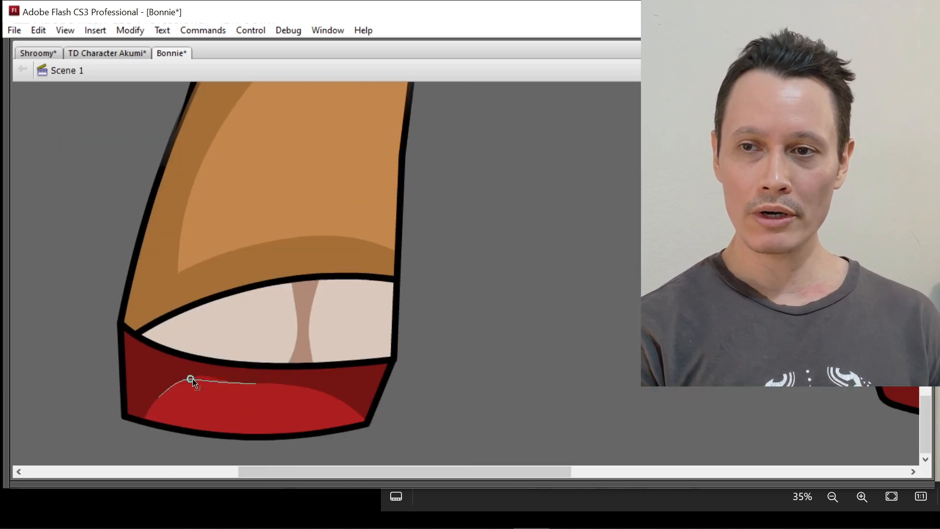
left_click_drag(367, 427, 368, 437)
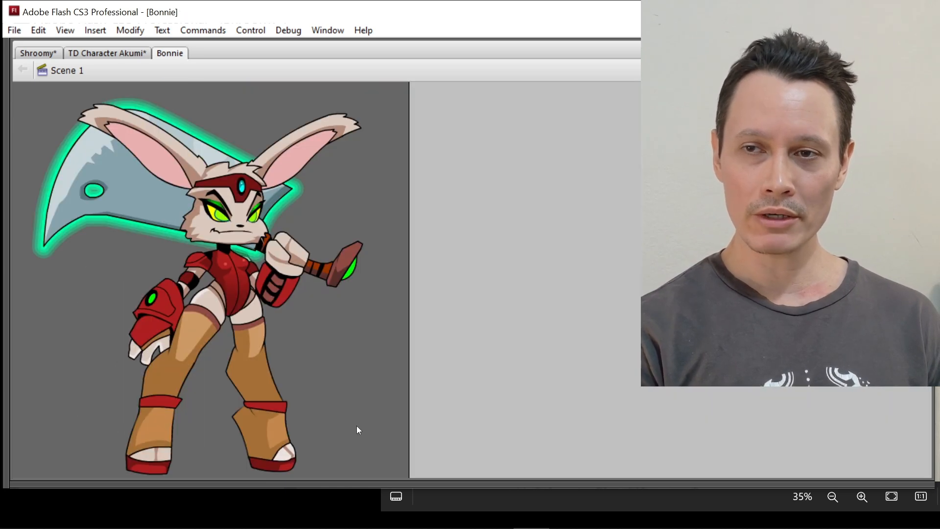
left_click(567, 515)
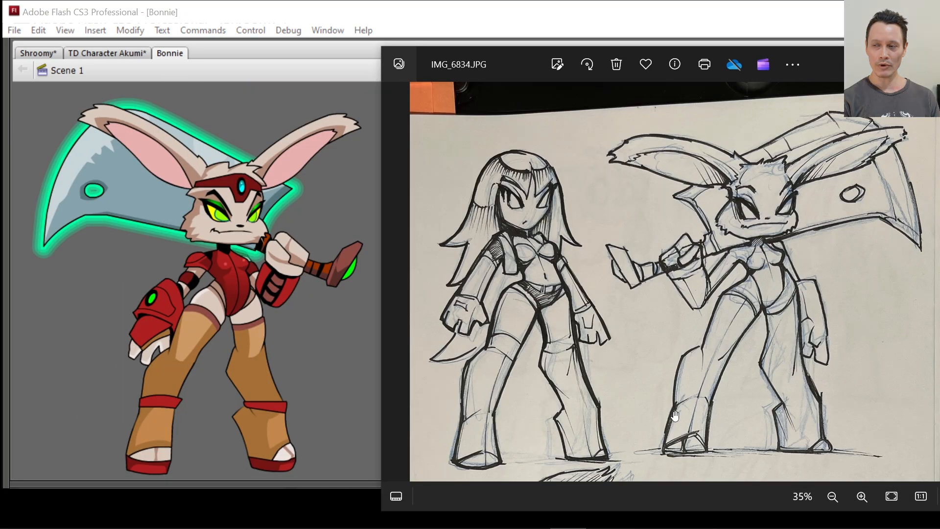